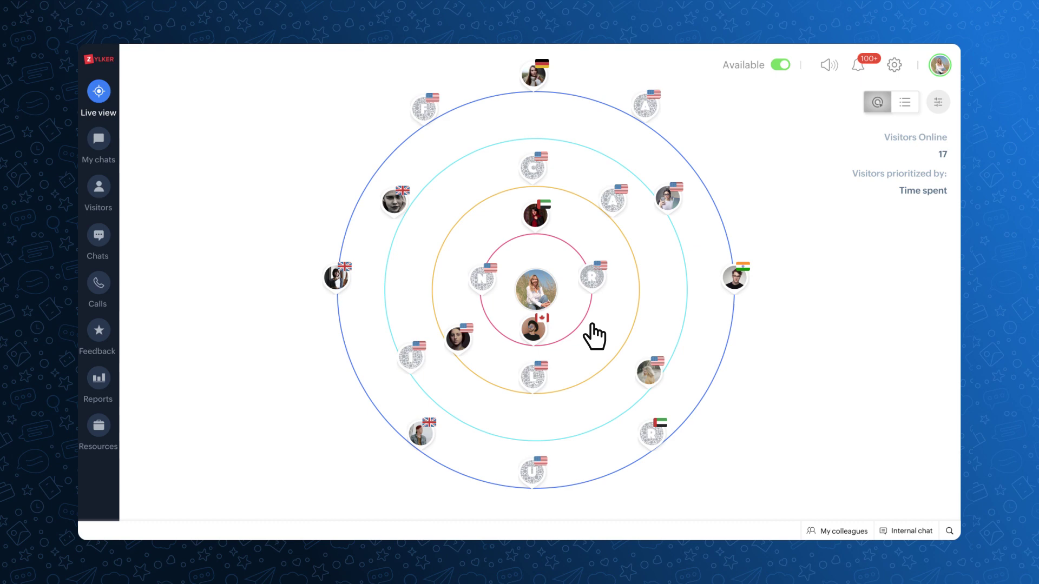
- Open visitor R's card from Live view to see today's Home, Services, About and Contact visits
click(595, 278)
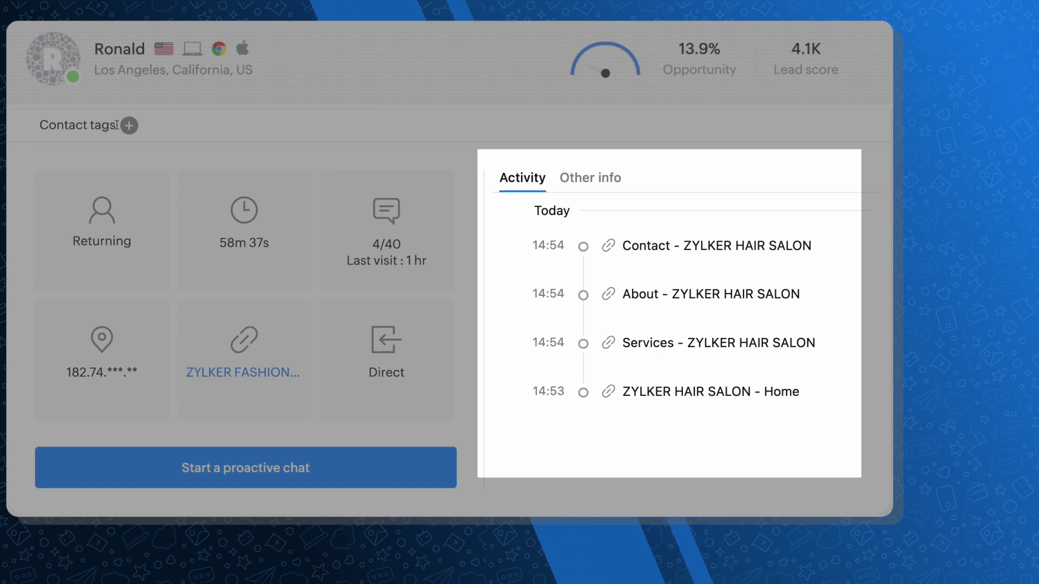
- Show the visitor's Other info, including CRM details, watch interest and Zylker Fashion brand
click(606, 181)
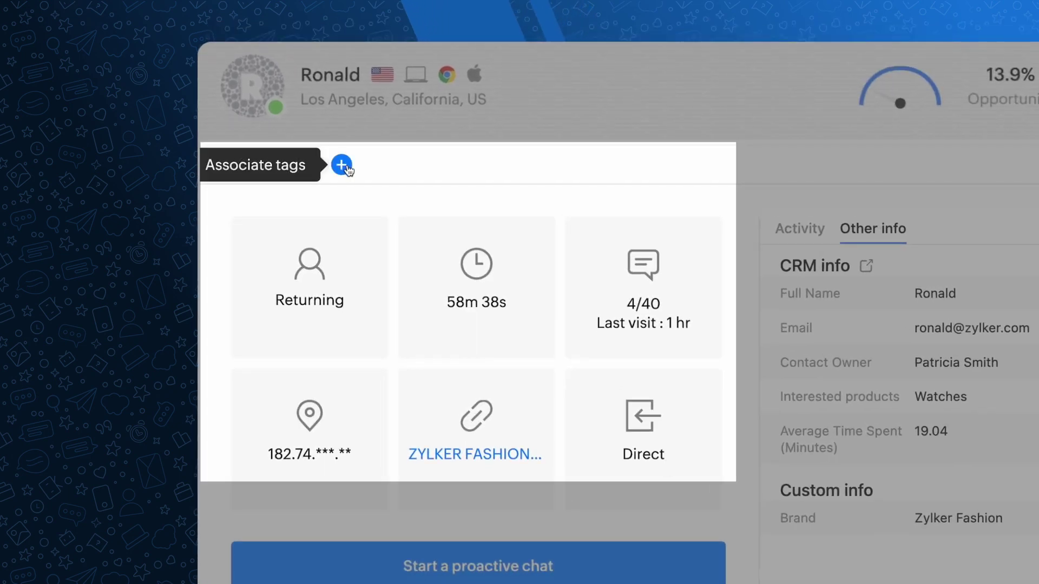
- Give Ronald the Prospect contact tag, then send him a proactive greeting by name offering help
click(342, 165)
click(531, 384)
click(706, 316)
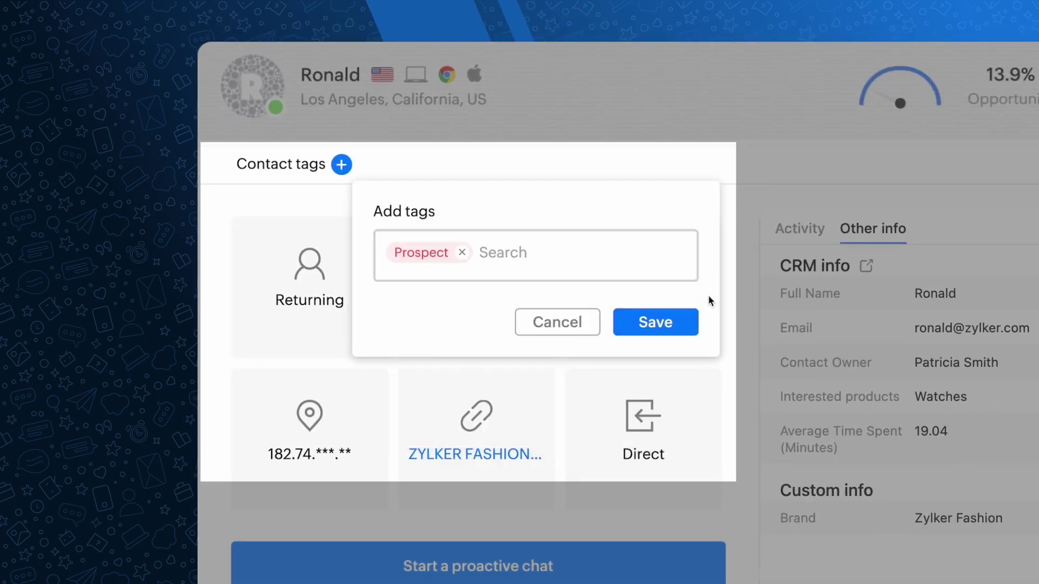
click(657, 320)
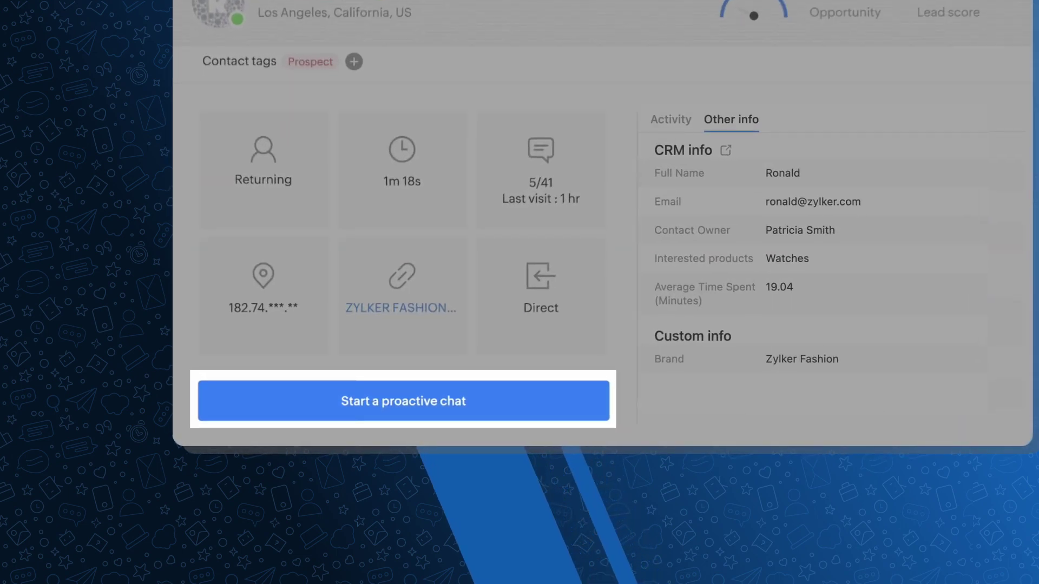
click(496, 410)
text(Hi there)
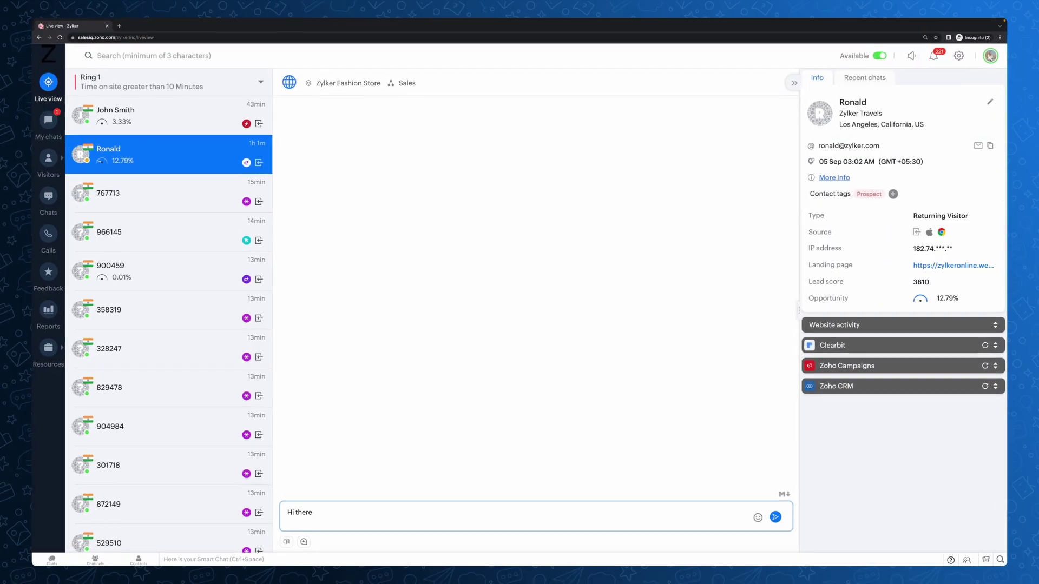
text(, Ronald! How can I help )
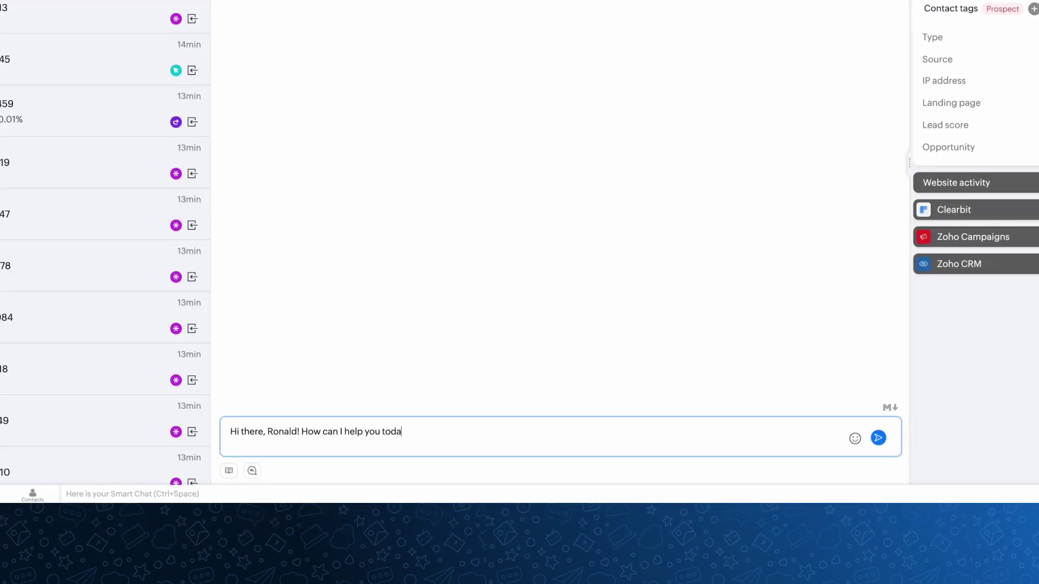
text(you today?)
key(Return)
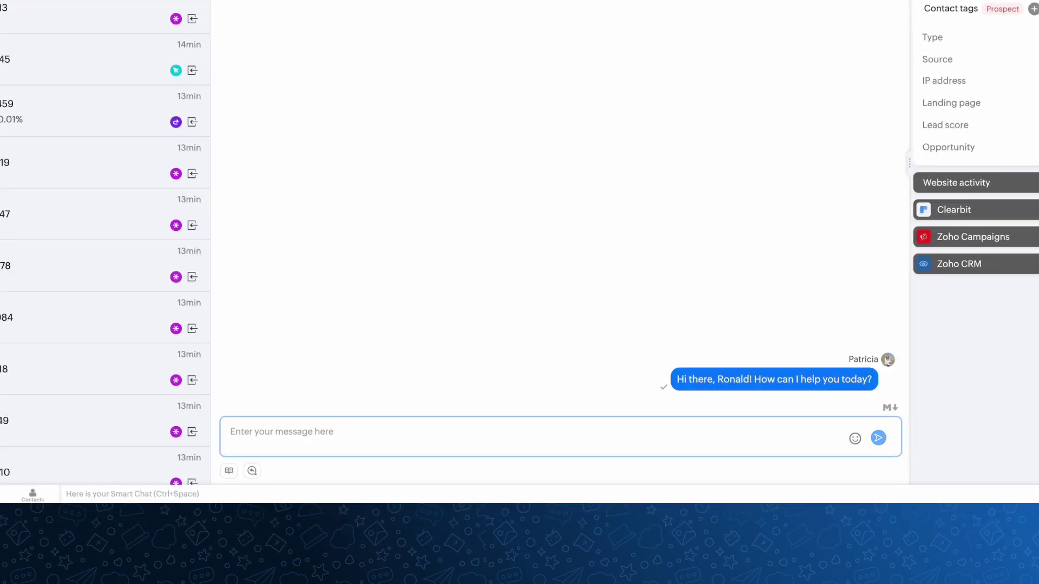